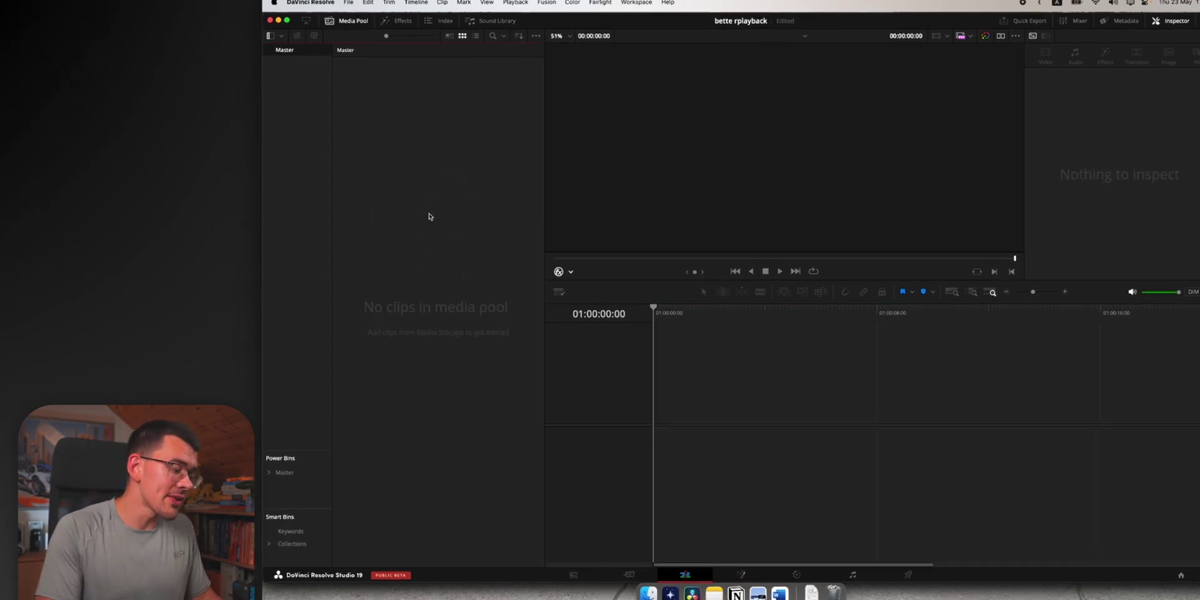
Step: Create Timeline 1 from the Media Pool, with project settings off and 1920 x 1080 HD resolution
{"action": "right_click", "coordinate": [467, 273]}
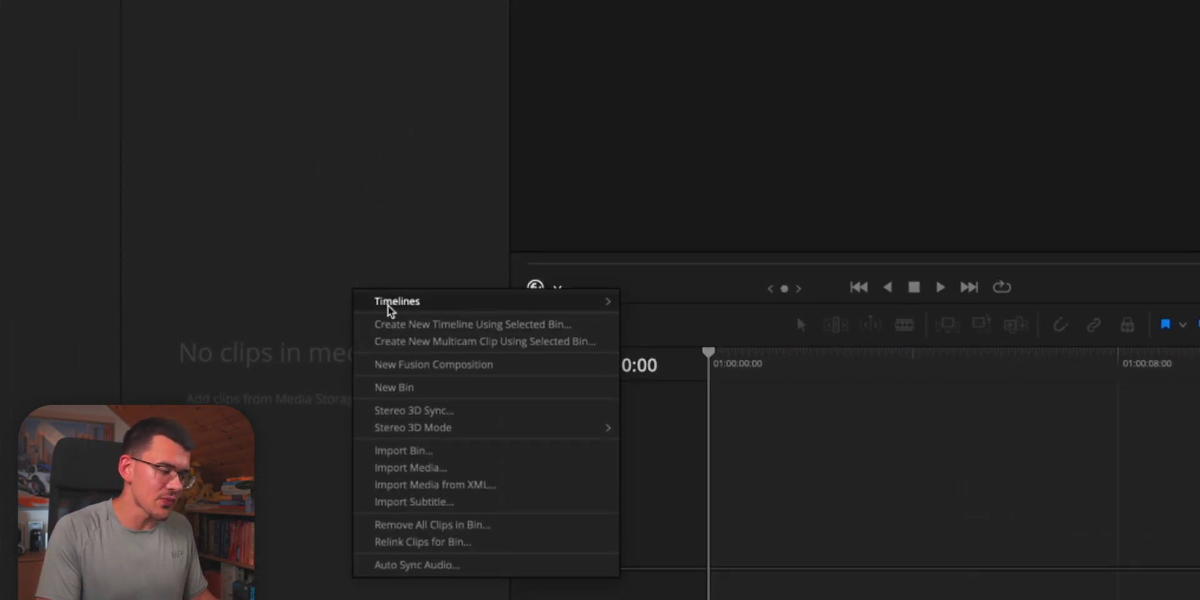
{"action": "mouse_move", "coordinate": [388, 306]}
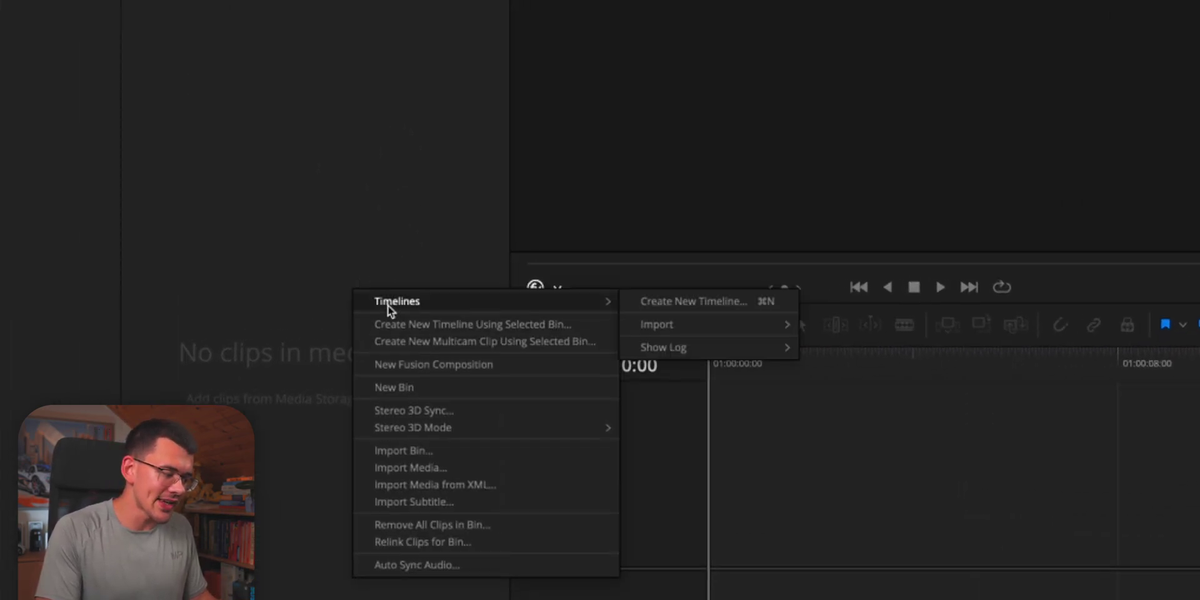
{"action": "left_click", "coordinate": [703, 302]}
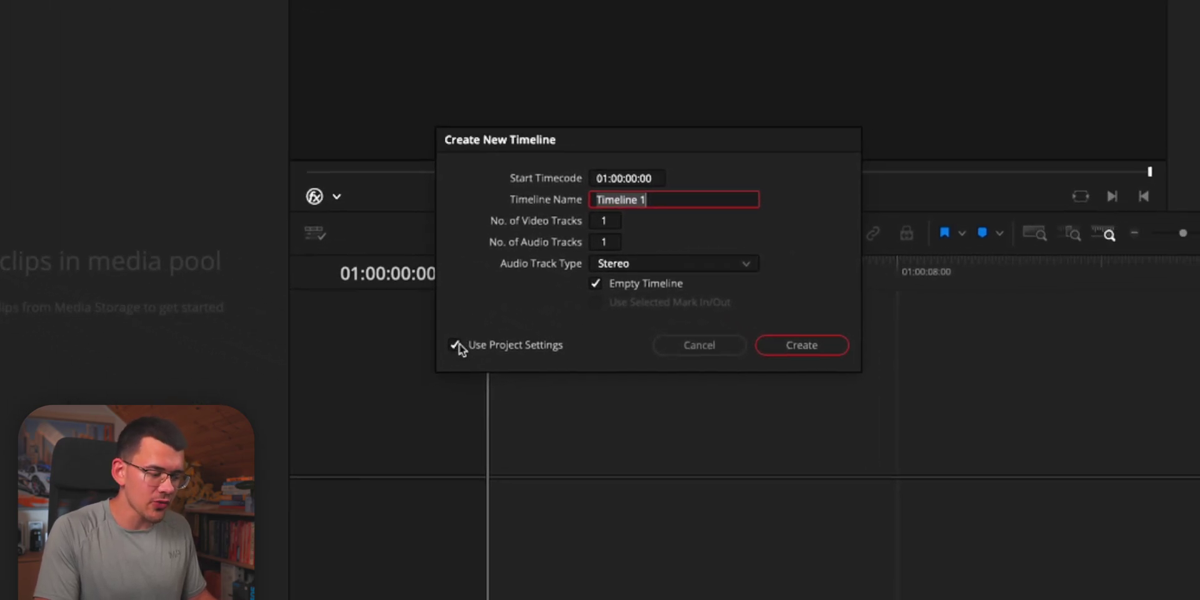
{"action": "left_click", "coordinate": [439, 345]}
{"action": "left_click", "coordinate": [568, 178]}
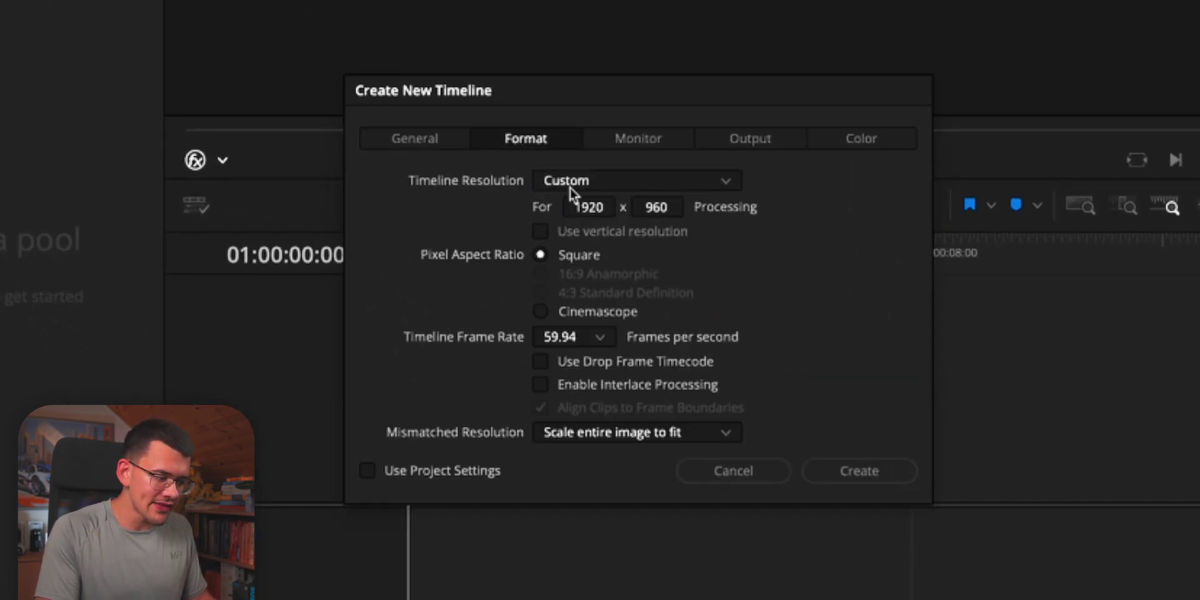
{"action": "left_click", "coordinate": [641, 213]}
{"action": "scroll", "coordinate": [707, 320], "scroll_direction": "down", "scroll_amount": 4}
{"action": "scroll", "coordinate": [694, 318], "scroll_direction": "up", "scroll_amount": 1}
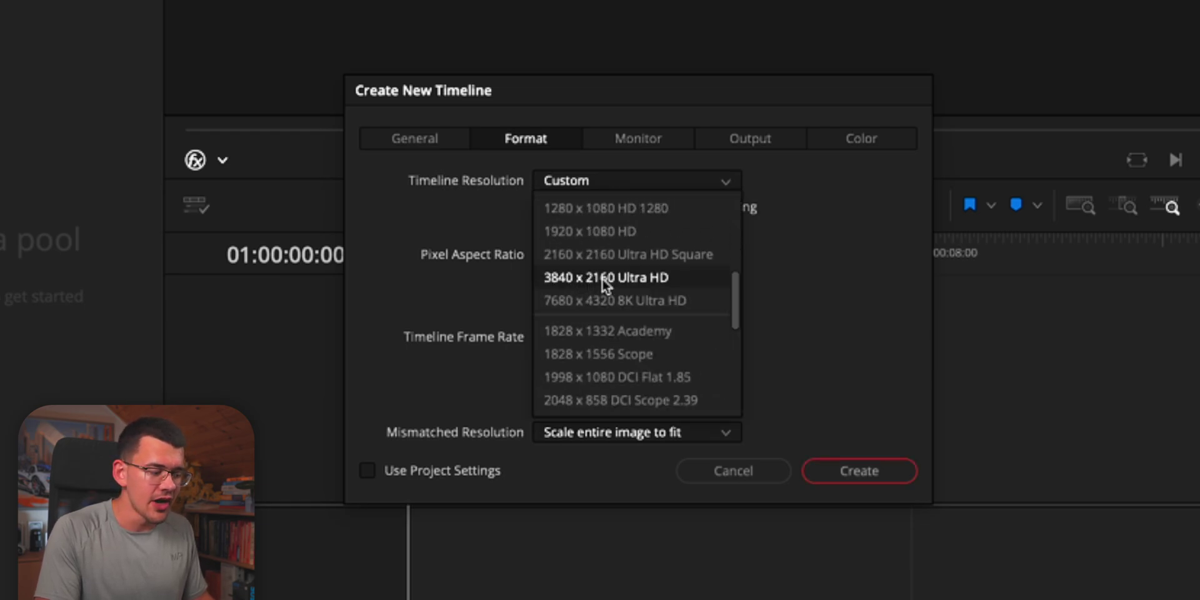
{"action": "scroll", "coordinate": [619, 307], "scroll_direction": "up", "scroll_amount": 2}
{"action": "left_click", "coordinate": [616, 346]}
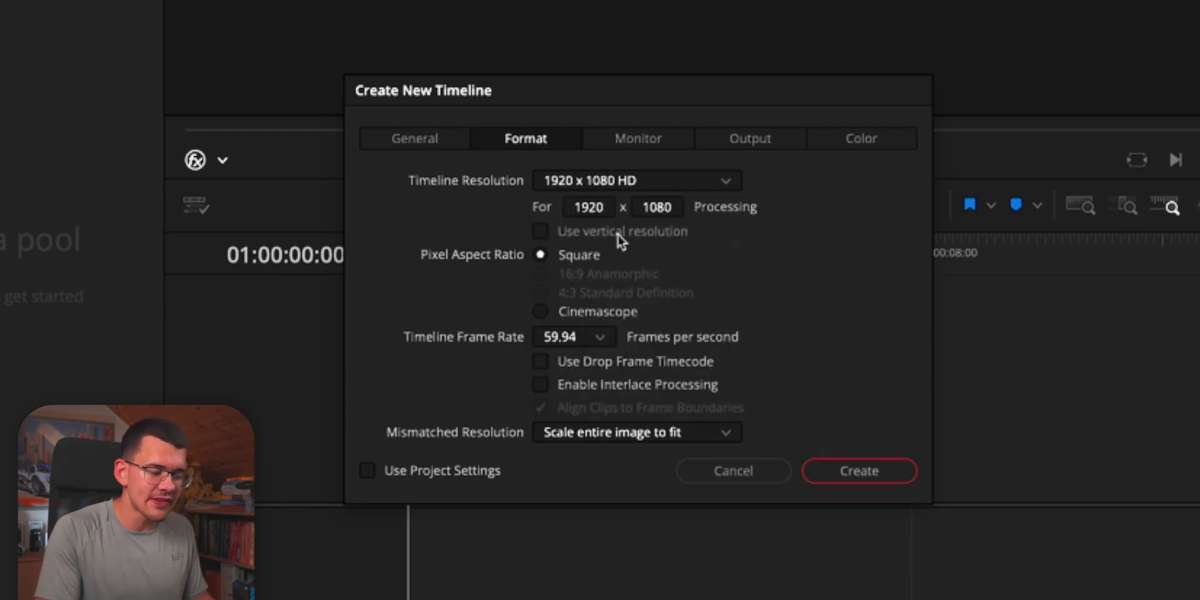
{"action": "left_click", "coordinate": [813, 471]}
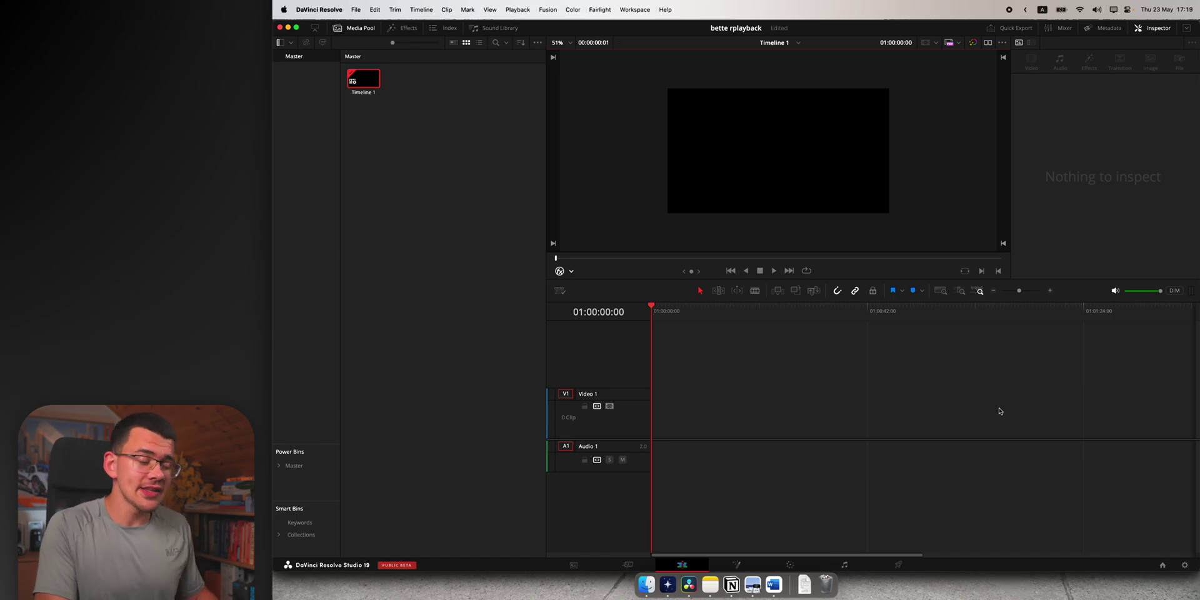
Step: Keep 1920 x 1080 HD in Project Settings, update it as the default preset, and save
{"action": "left_click", "coordinate": [1186, 566]}
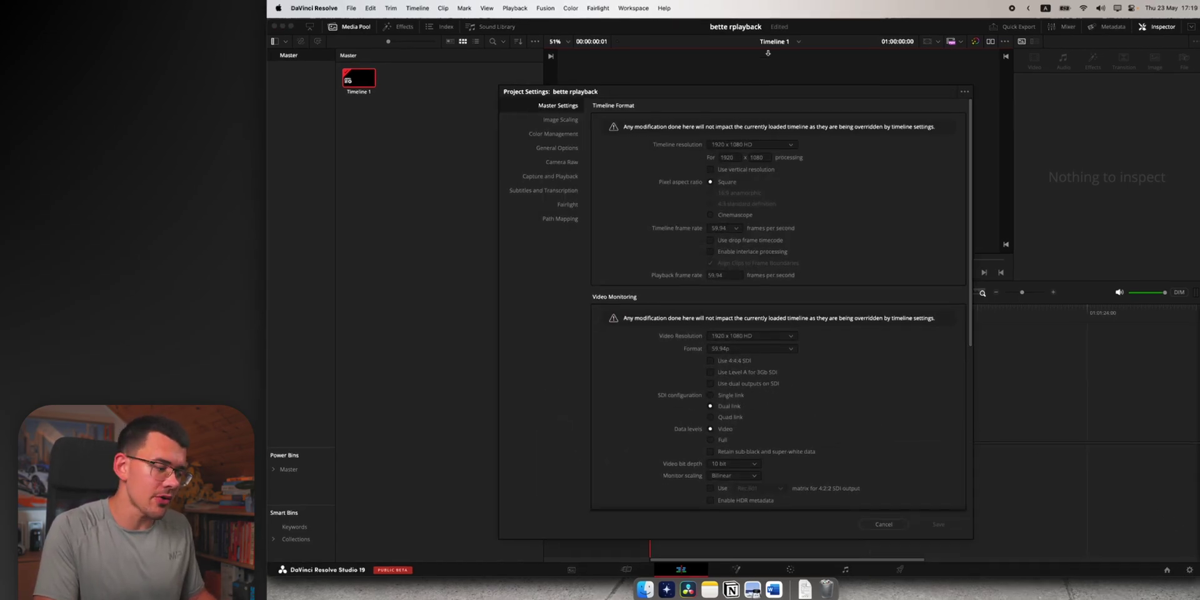
{"action": "left_click", "coordinate": [715, 141]}
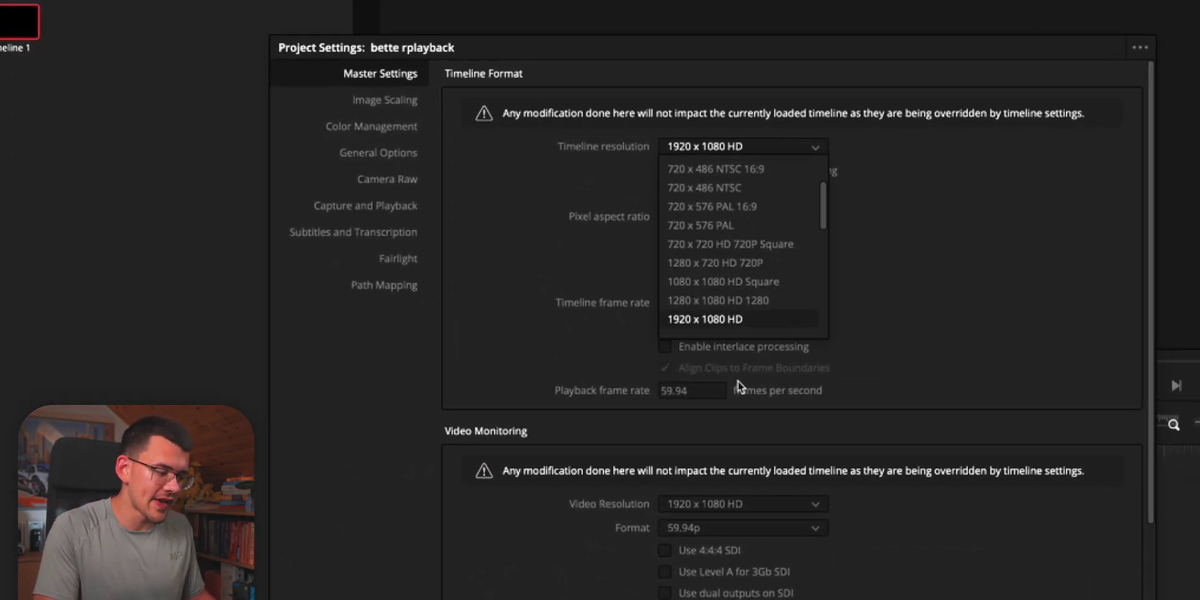
{"action": "scroll", "coordinate": [736, 309], "scroll_direction": "down", "scroll_amount": 1}
{"action": "left_click", "coordinate": [732, 261]}
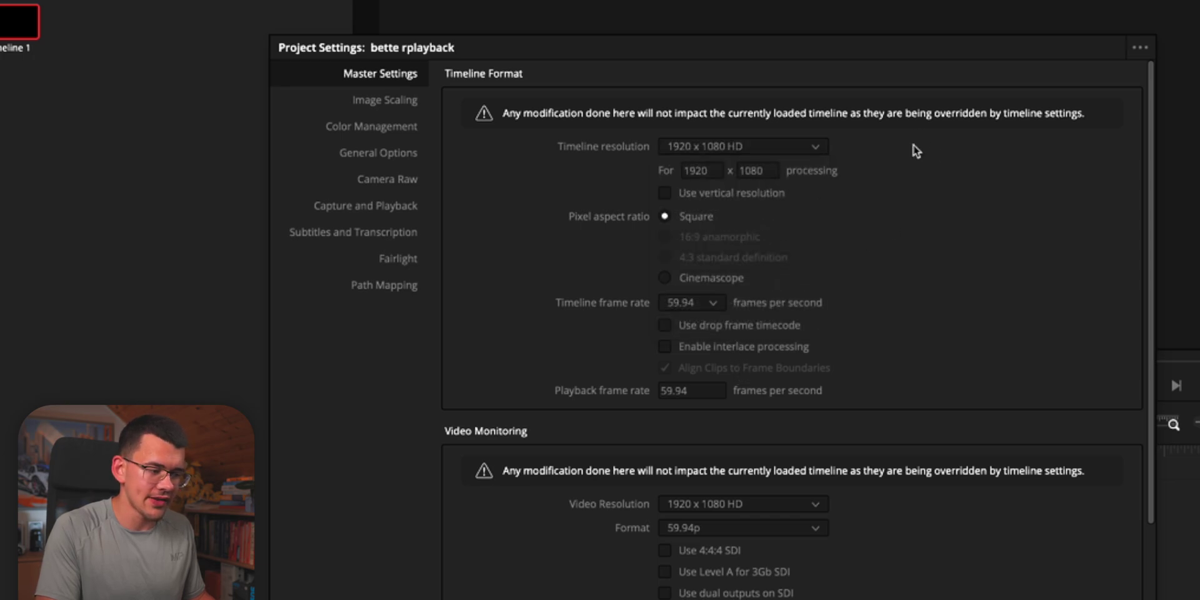
{"action": "left_click", "coordinate": [1146, 50]}
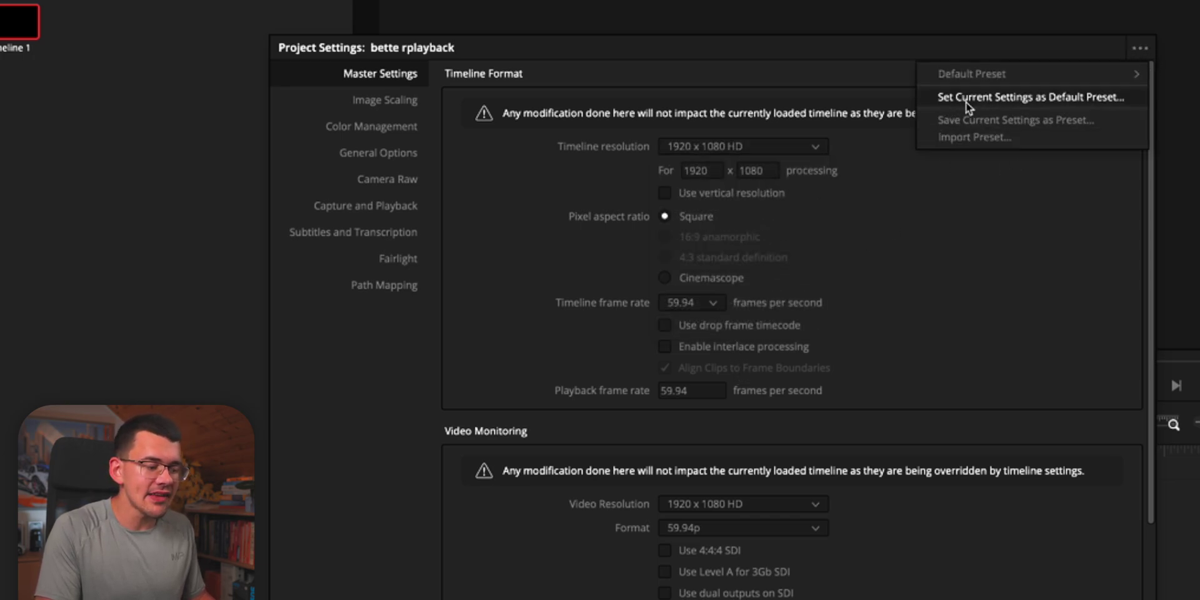
{"action": "left_click", "coordinate": [1107, 106]}
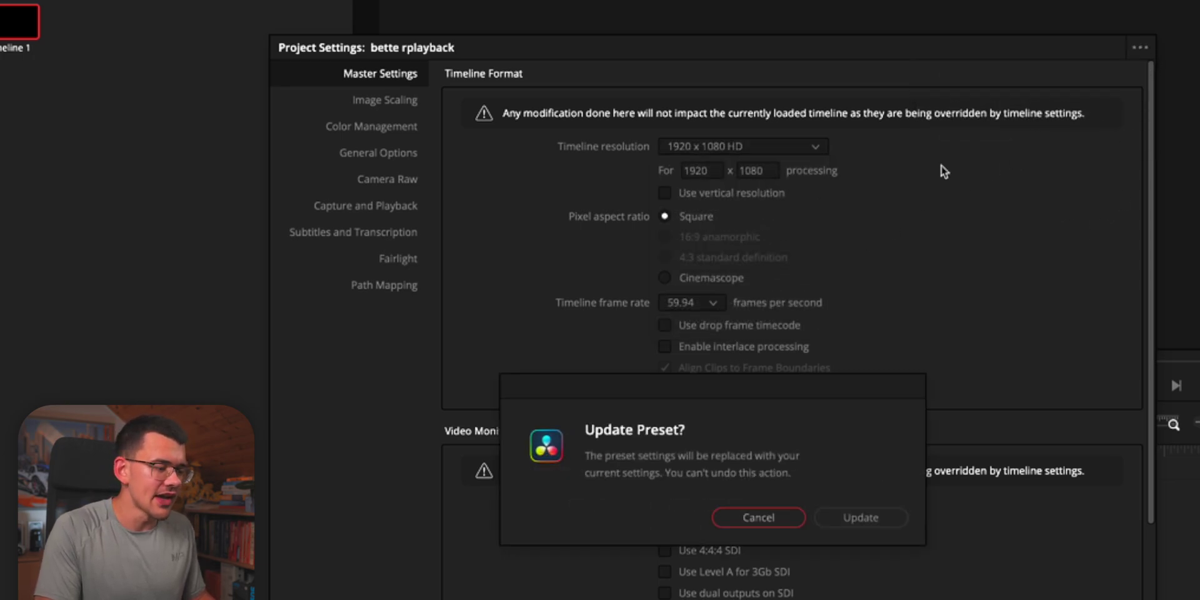
{"action": "left_click", "coordinate": [861, 518]}
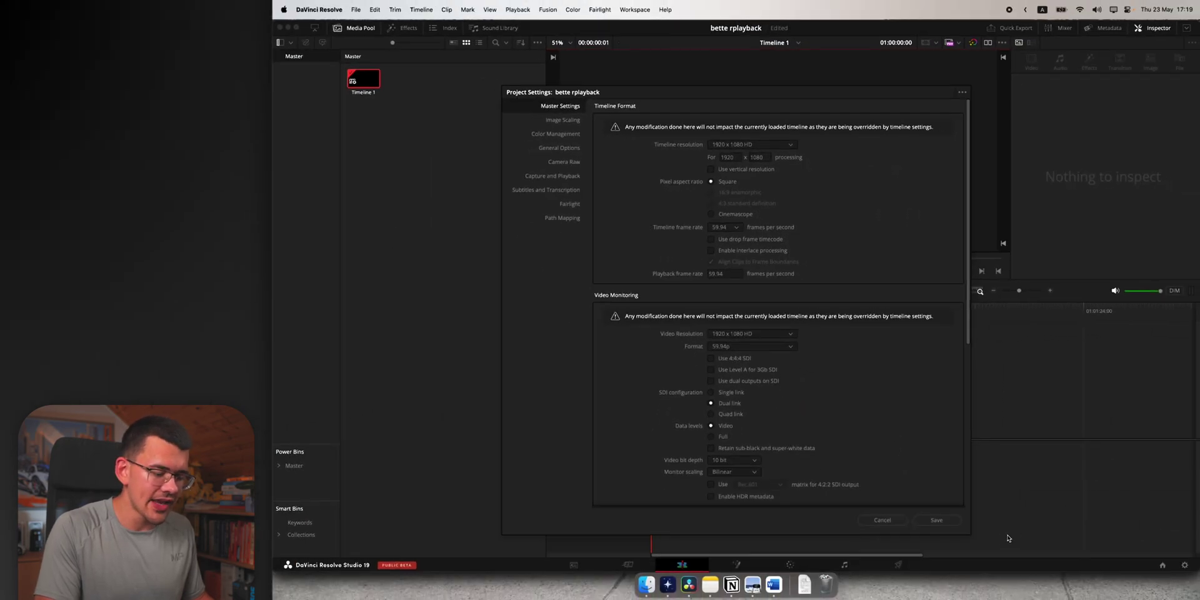
{"action": "left_click", "coordinate": [957, 521]}
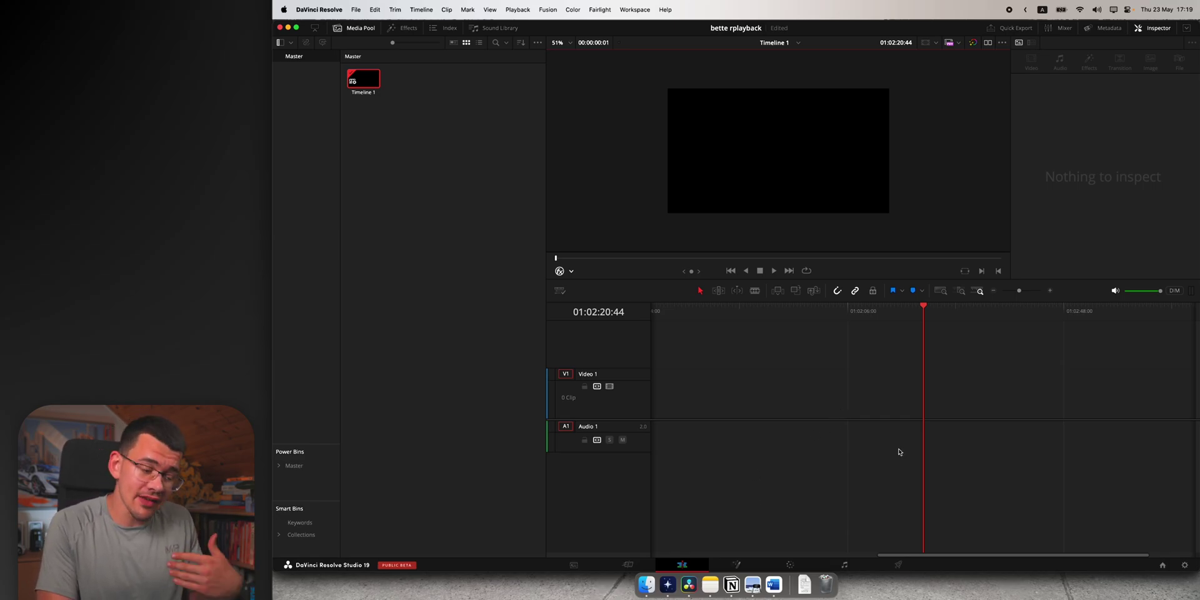
Step: On the Deliver page, set the render resolution to 3840 x 2160 Ultra HD
{"action": "key", "text": "shift+8"}
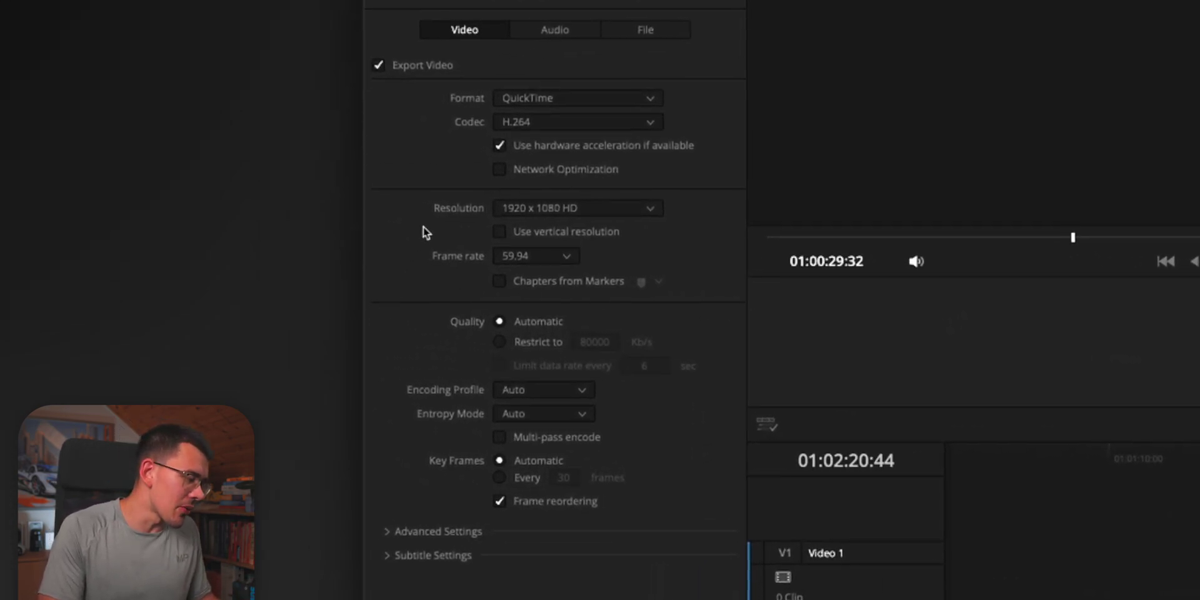
{"action": "left_click", "coordinate": [511, 210]}
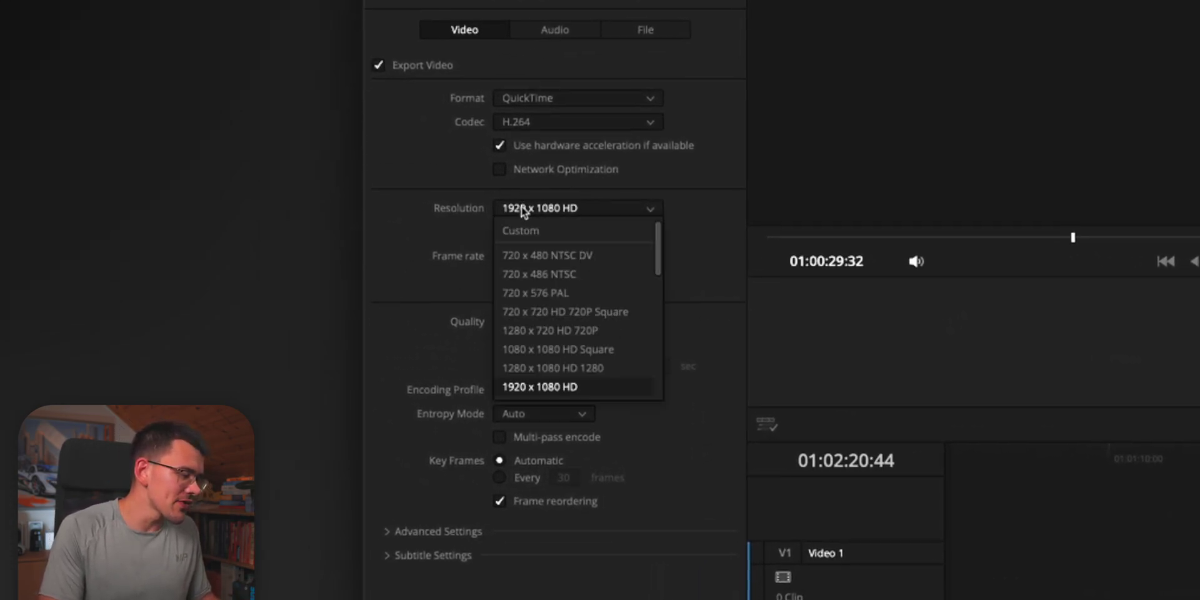
{"action": "scroll", "coordinate": [558, 357], "scroll_direction": "down", "scroll_amount": 3}
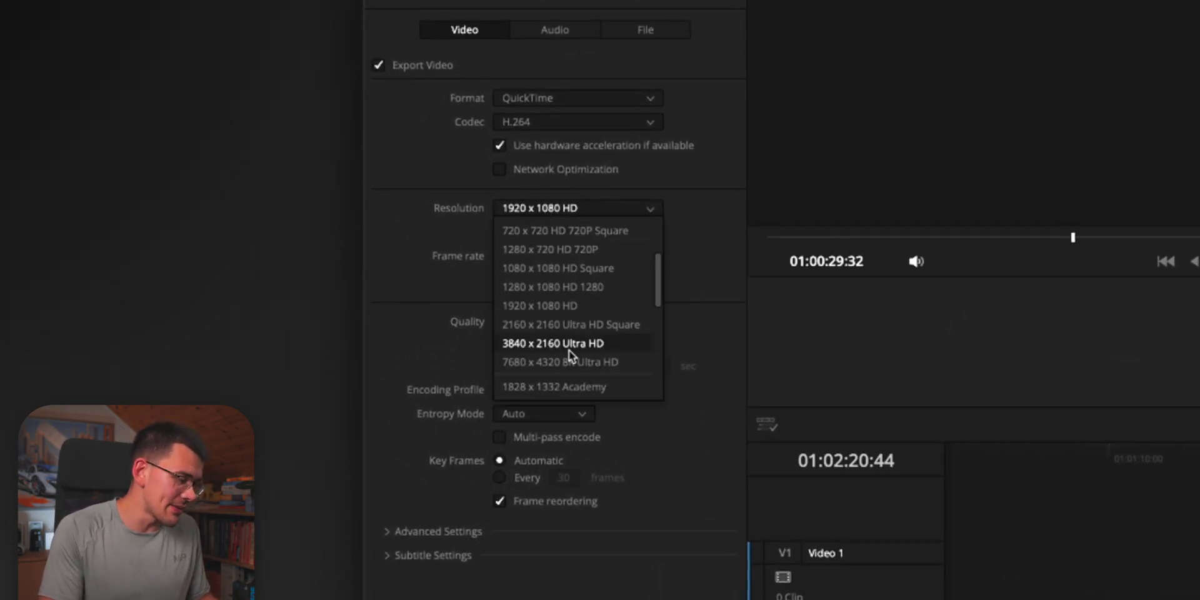
{"action": "left_click", "coordinate": [556, 346]}
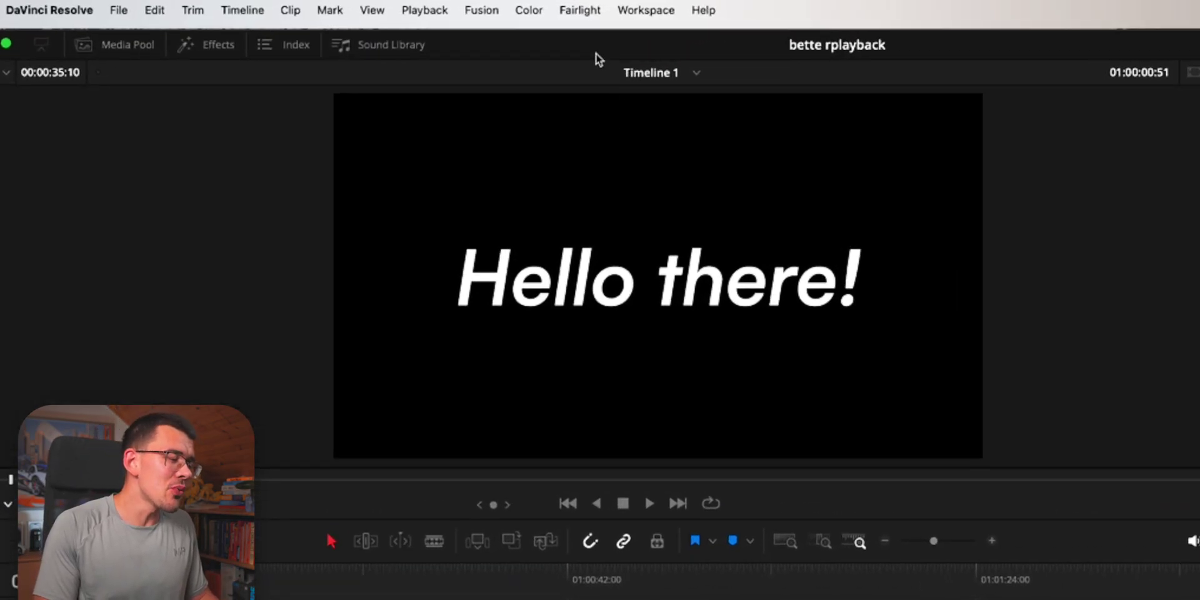
Step: Set Playback > Render Cache to Smart
{"action": "left_click", "coordinate": [428, 11]}
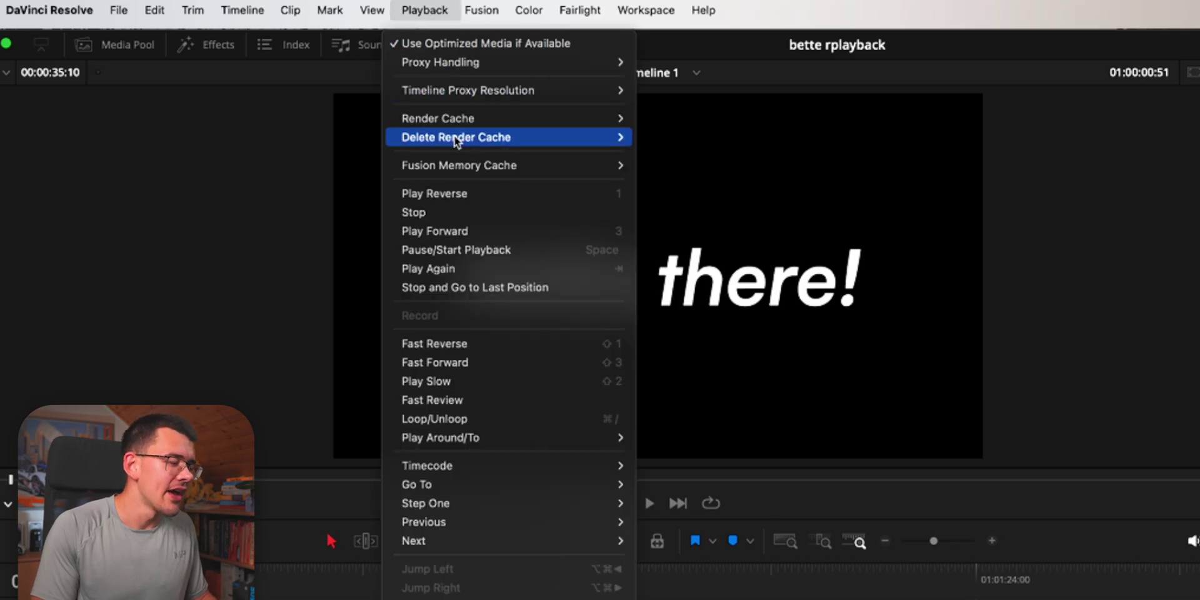
{"action": "mouse_move", "coordinate": [498, 123]}
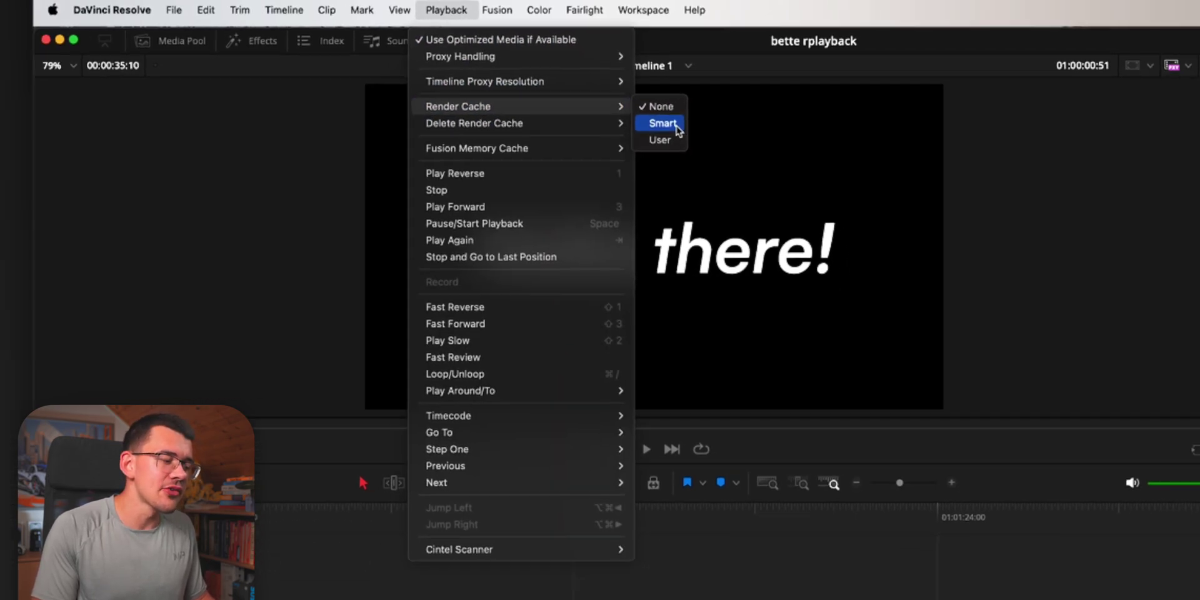
{"action": "left_click", "coordinate": [668, 137]}
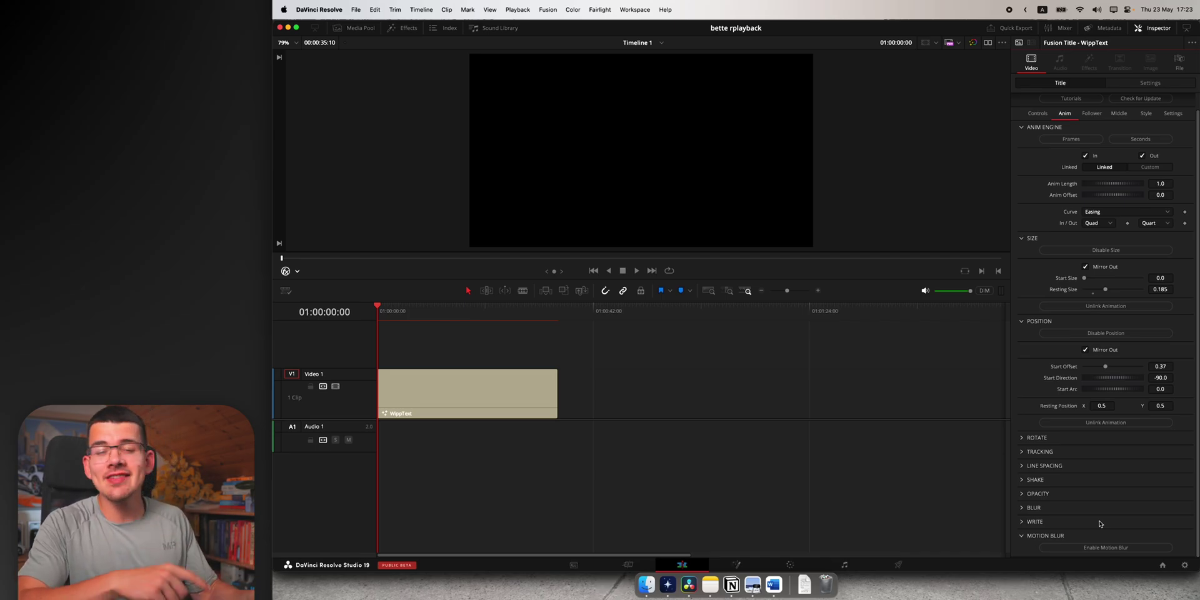
Step: Enable motion blur on the WippText title and raise its quality to 10
{"action": "left_click", "coordinate": [1106, 548]}
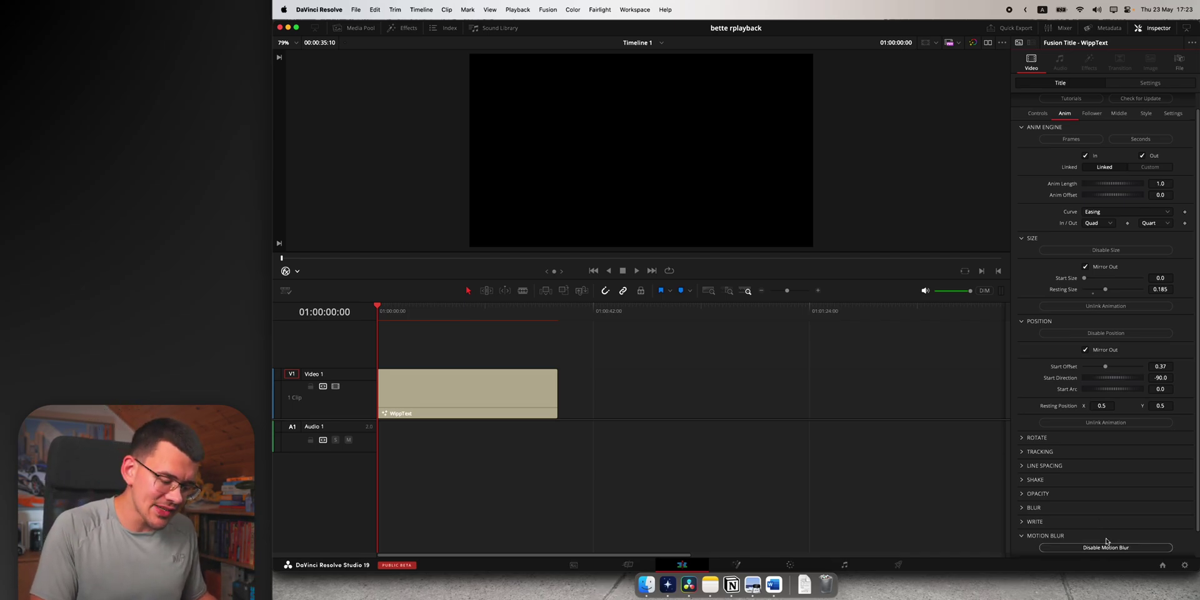
{"action": "scroll", "coordinate": [1113, 538], "scroll_direction": "down", "scroll_amount": 1}
{"action": "left_click_drag", "start_coordinate": [1101, 539], "coordinate": [1141, 536]}
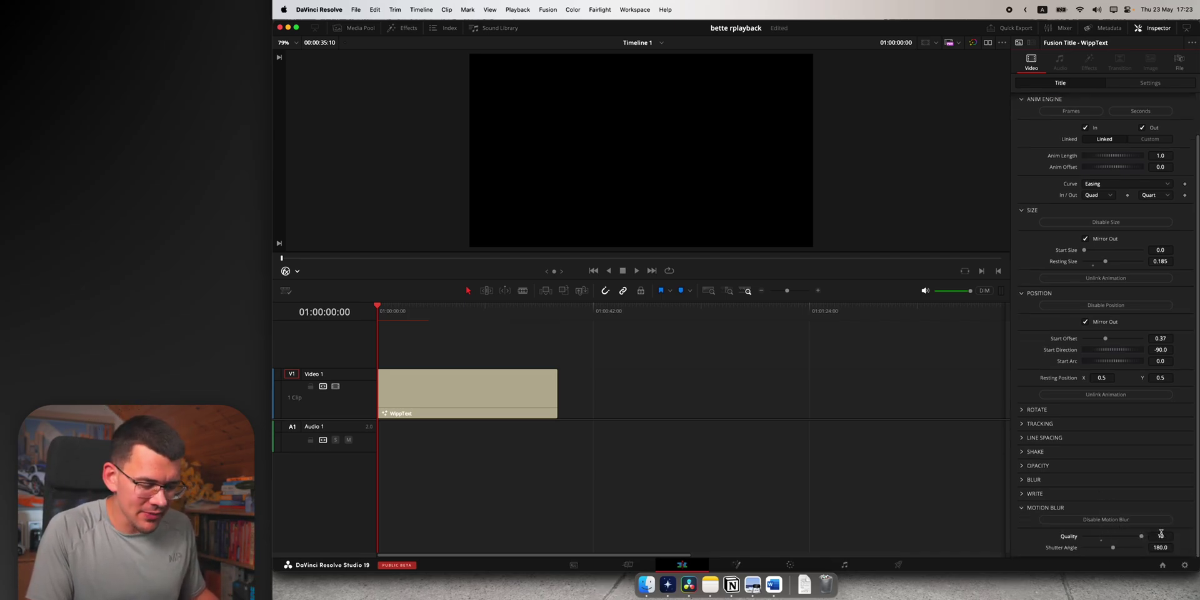
Step: Move the WippText clip later on Video 1 and play it from its start
{"action": "left_click_drag", "start_coordinate": [447, 394], "coordinate": [643, 394]}
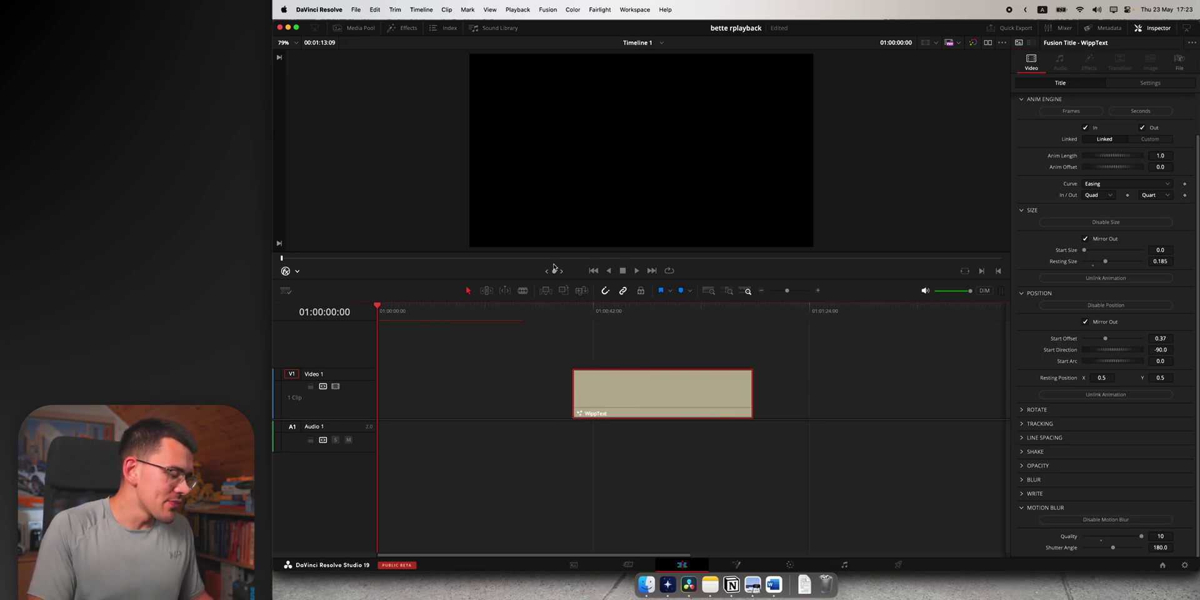
{"action": "left_click", "coordinate": [575, 313]}
{"action": "key", "text": "space"}
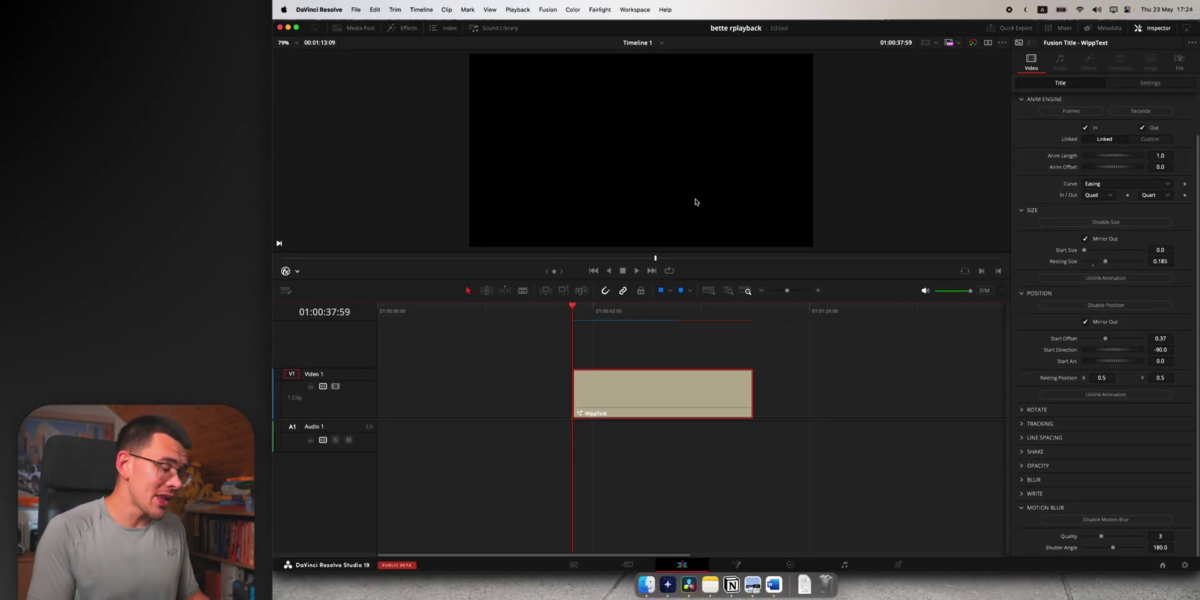
Step: Play and stop the title preview, then show the Delete Render Cache choices under Playback > Render Cache
{"action": "key", "text": "space"}
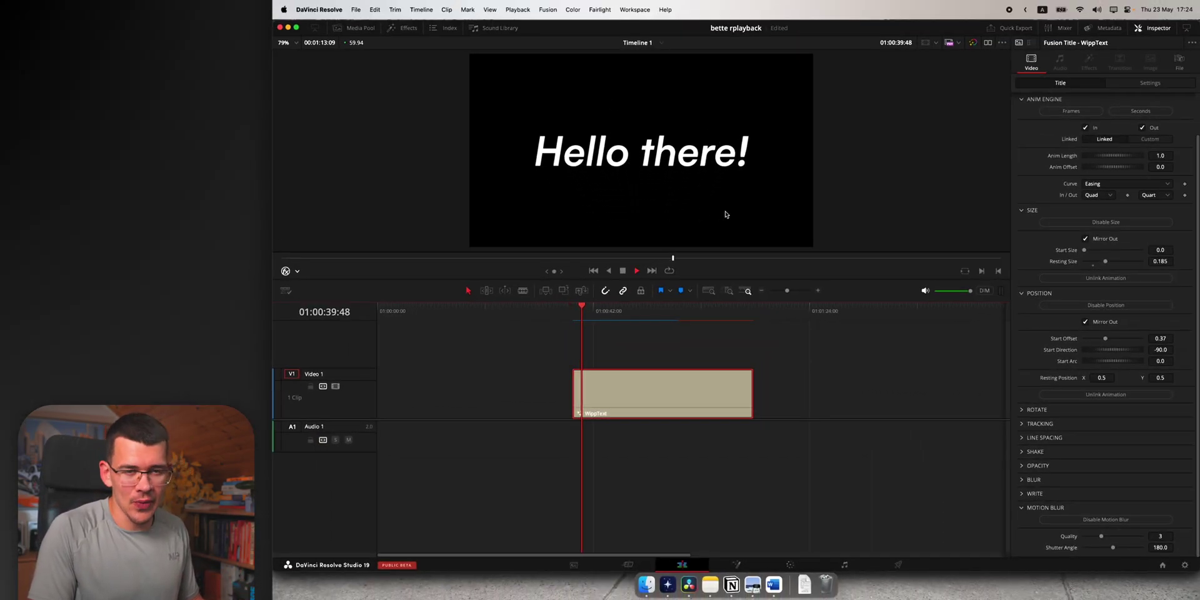
{"action": "key", "text": "space"}
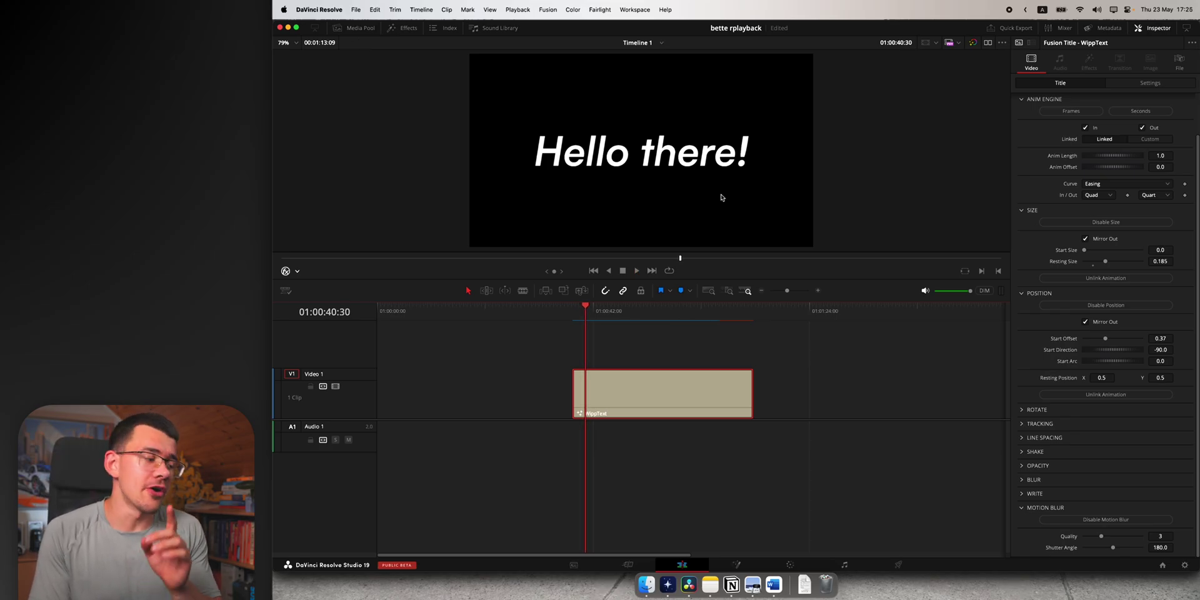
{"action": "left_click", "coordinate": [508, 10]}
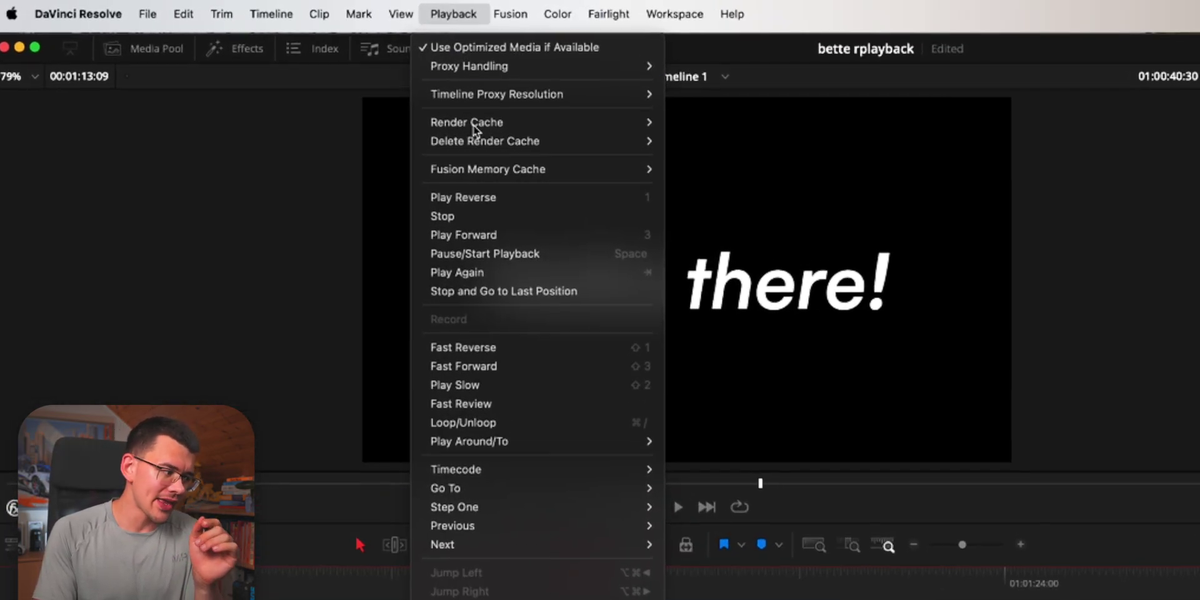
{"action": "mouse_move", "coordinate": [530, 68]}
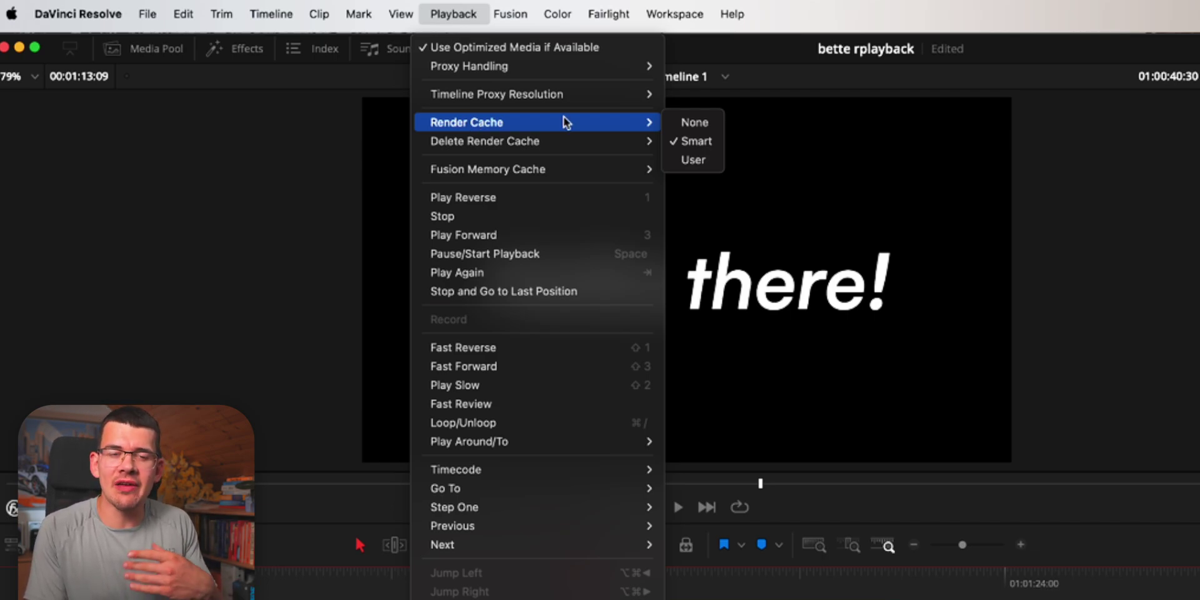
{"action": "mouse_move", "coordinate": [466, 150]}
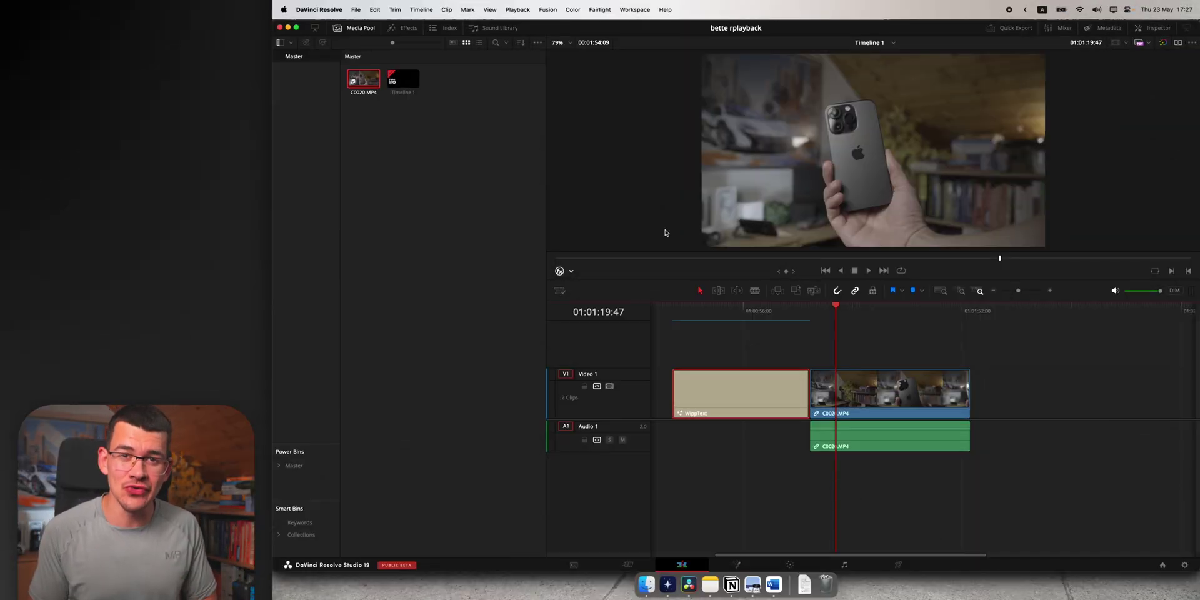
Step: In Project Settings' Optimized Media and Render Cache section, keep the proxy media format at ProRes 422 Proxy
{"action": "scroll", "coordinate": [665, 233], "scroll_direction": "up", "scroll_amount": 1}
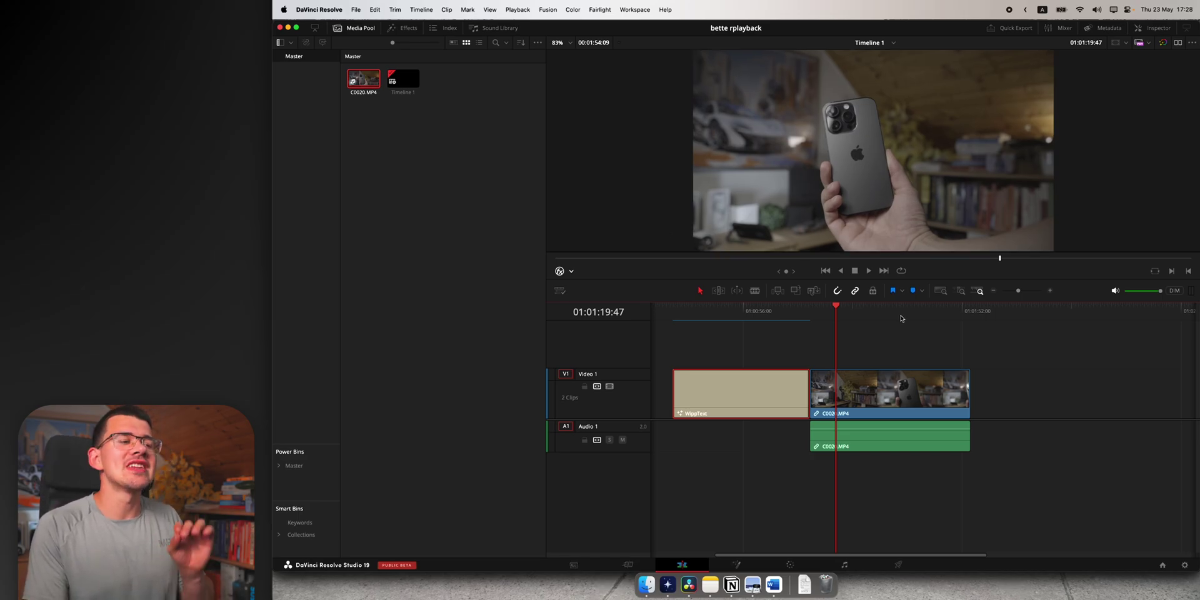
{"action": "left_click", "coordinate": [1185, 566]}
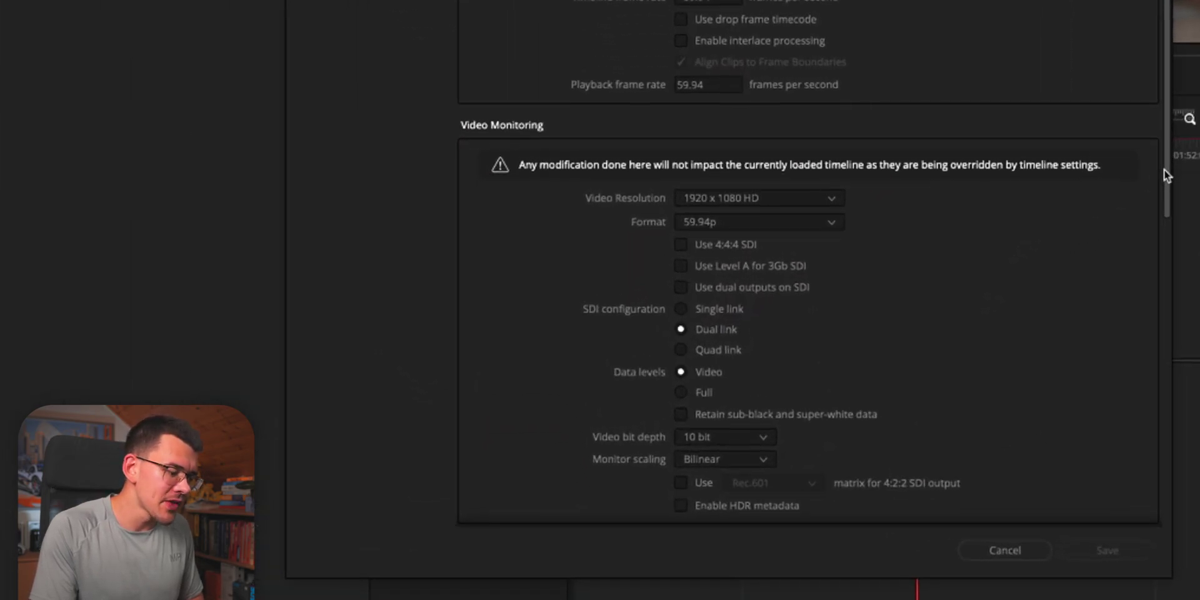
{"action": "left_click_drag", "start_coordinate": [1164, 170], "coordinate": [1167, 463]}
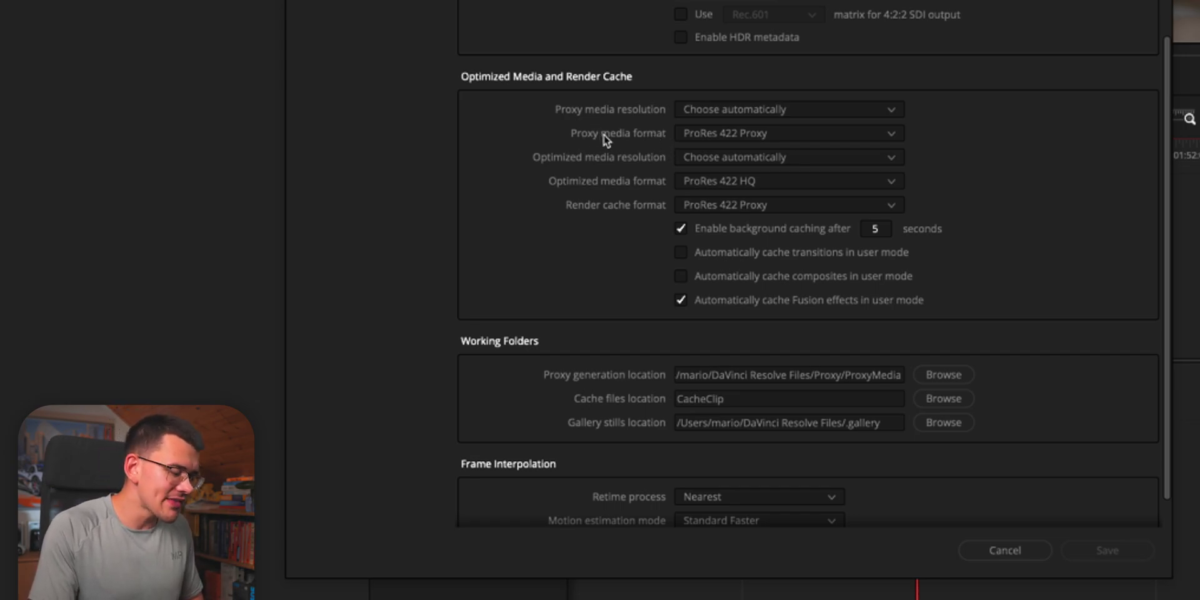
{"action": "left_click", "coordinate": [695, 138]}
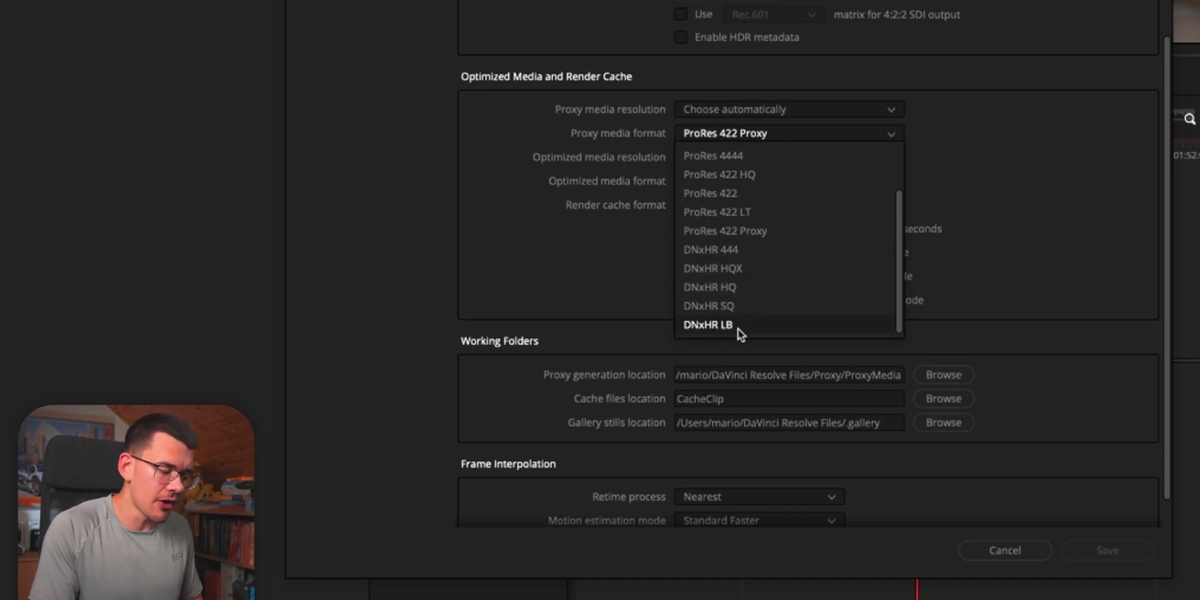
{"action": "left_click", "coordinate": [691, 138]}
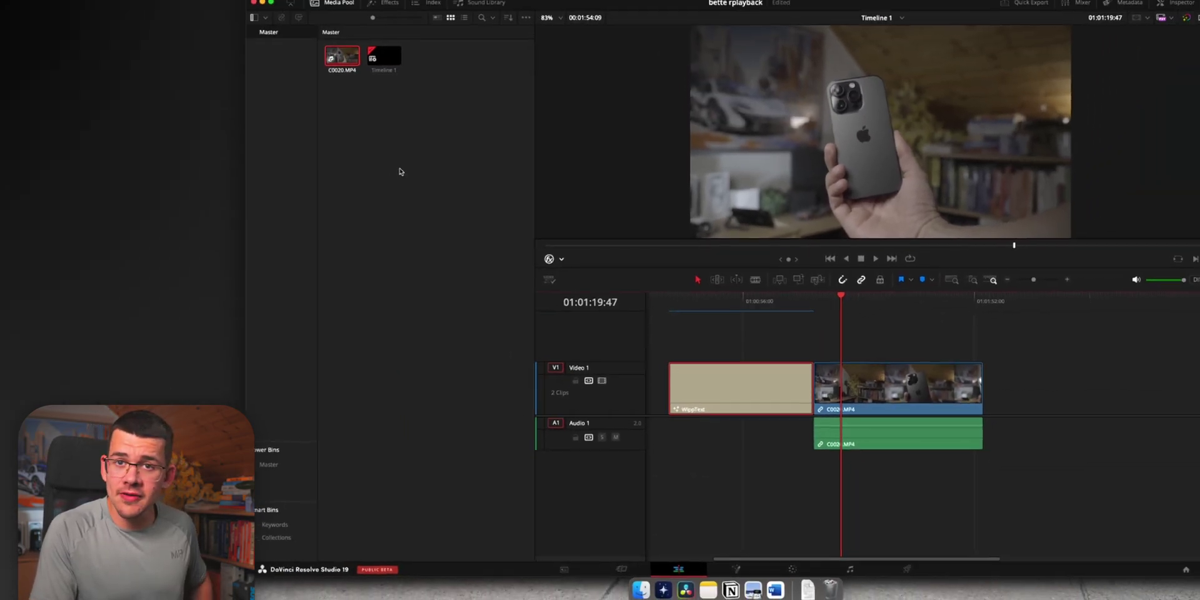
Step: Open the C0020.MP4 clip's Media Pool context menu to generate its proxy media
{"action": "right_click", "coordinate": [359, 83]}
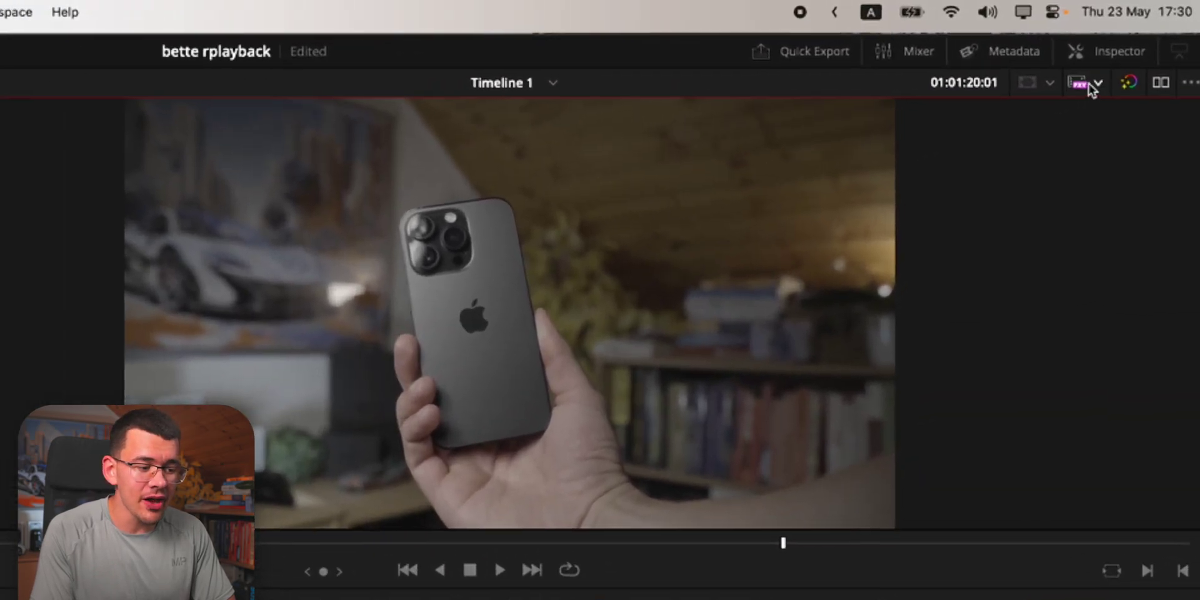
Step: Set Playback > Proxy Handling to Prefer Proxies
{"action": "left_click", "coordinate": [1149, 43]}
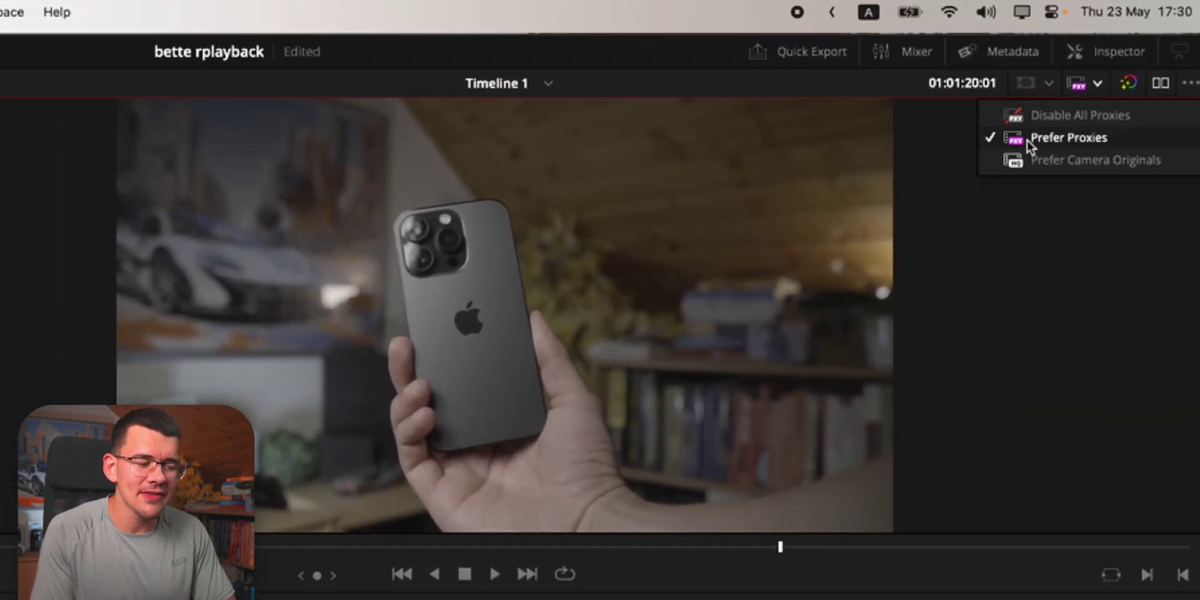
{"action": "left_click", "coordinate": [1064, 287]}
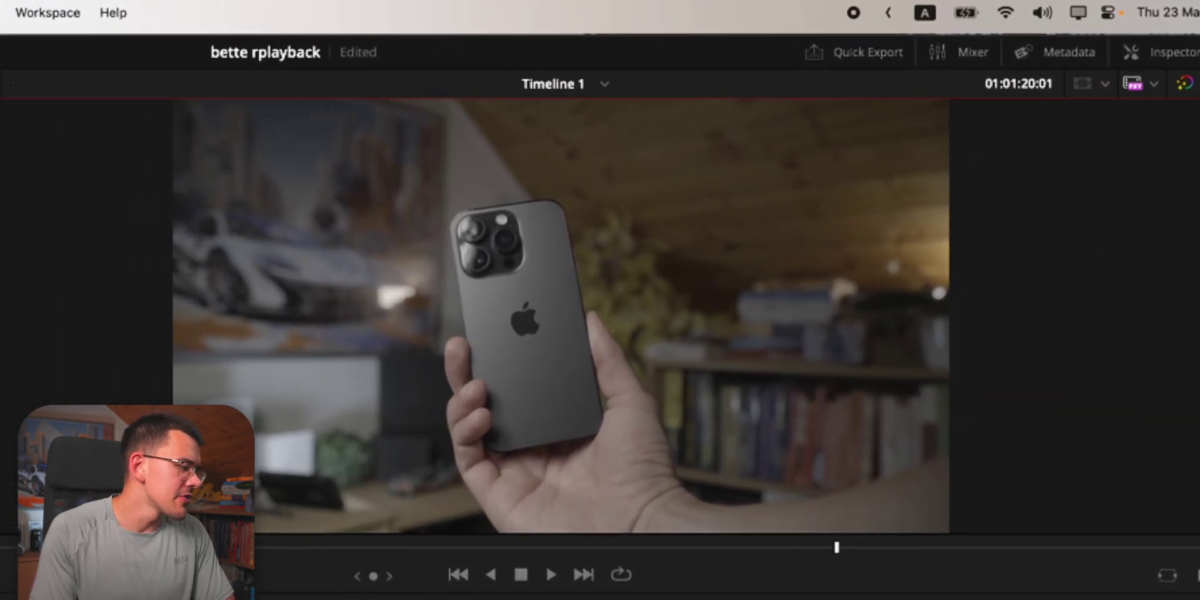
{"action": "left_click", "coordinate": [520, 20]}
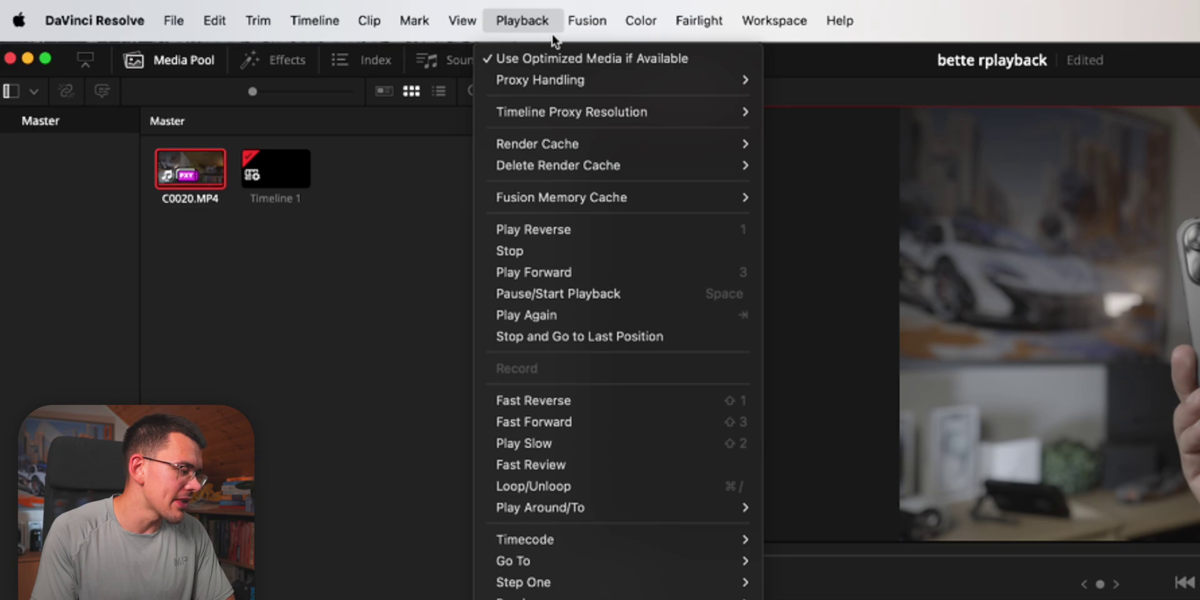
{"action": "mouse_move", "coordinate": [550, 81]}
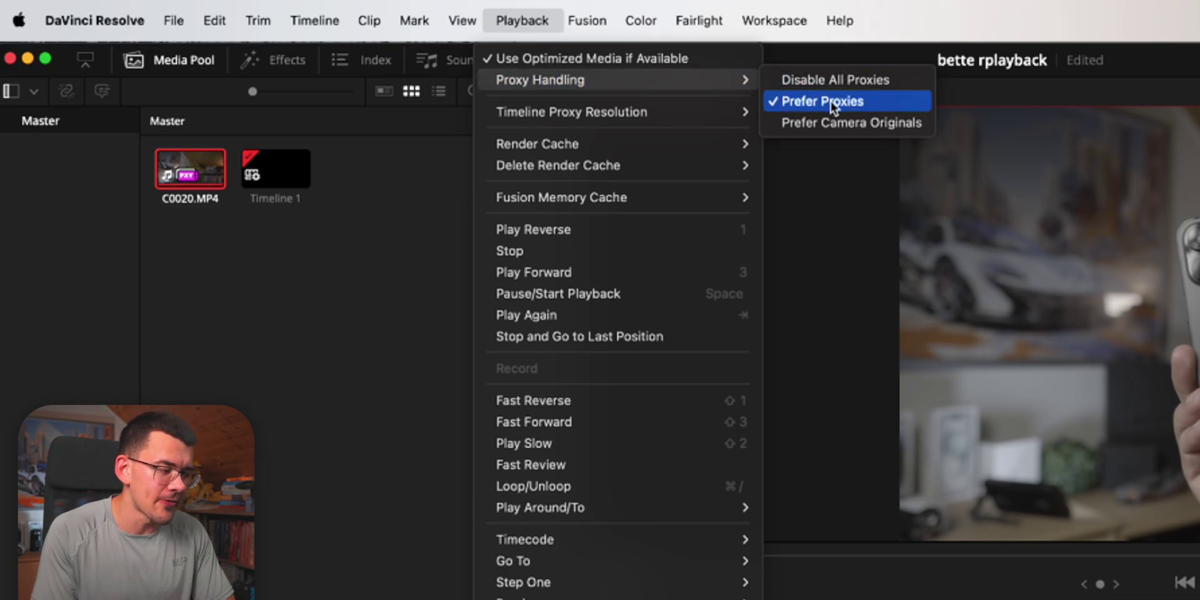
{"action": "left_click", "coordinate": [892, 103]}
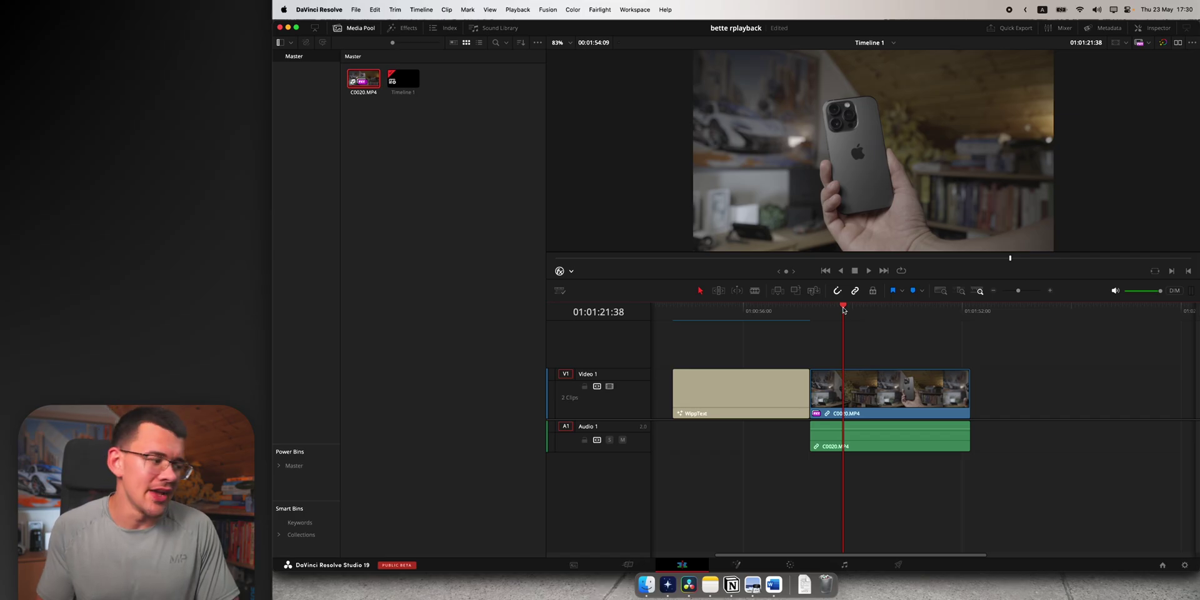
Step: Show the Playback > Timeline Proxy Resolution options, currently set to Full
{"action": "left_click", "coordinate": [518, 9]}
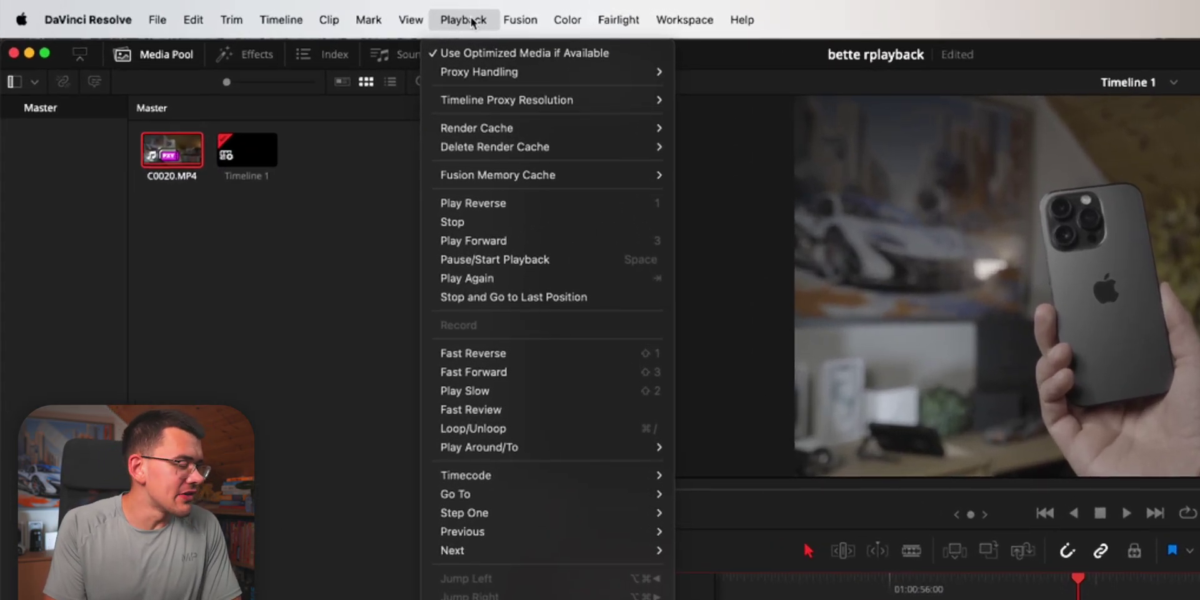
{"action": "mouse_move", "coordinate": [488, 103]}
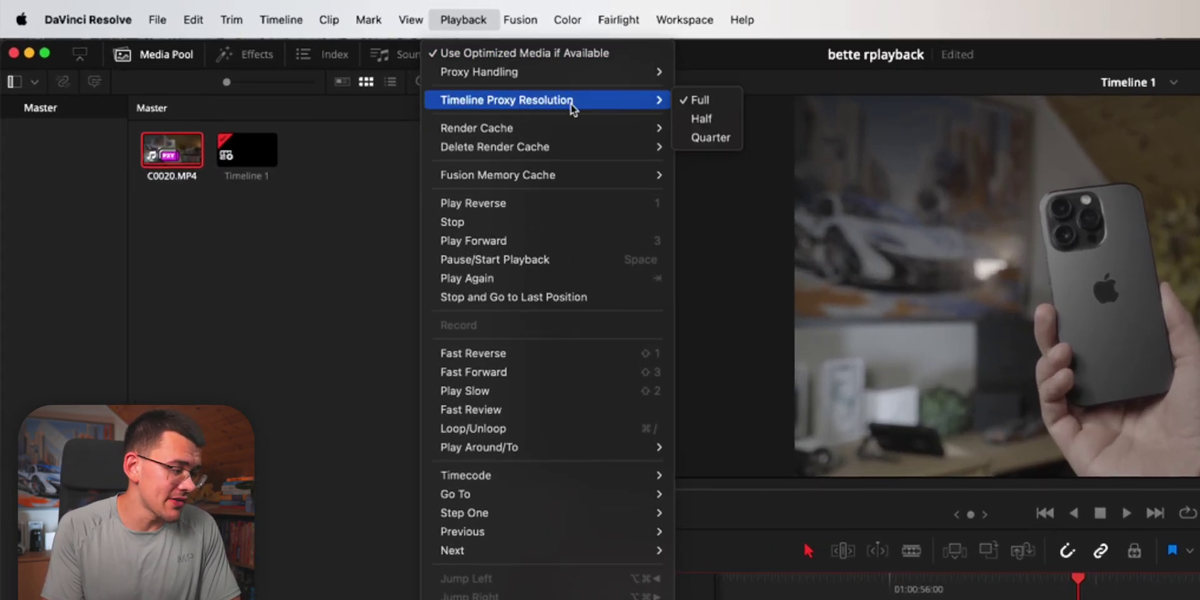